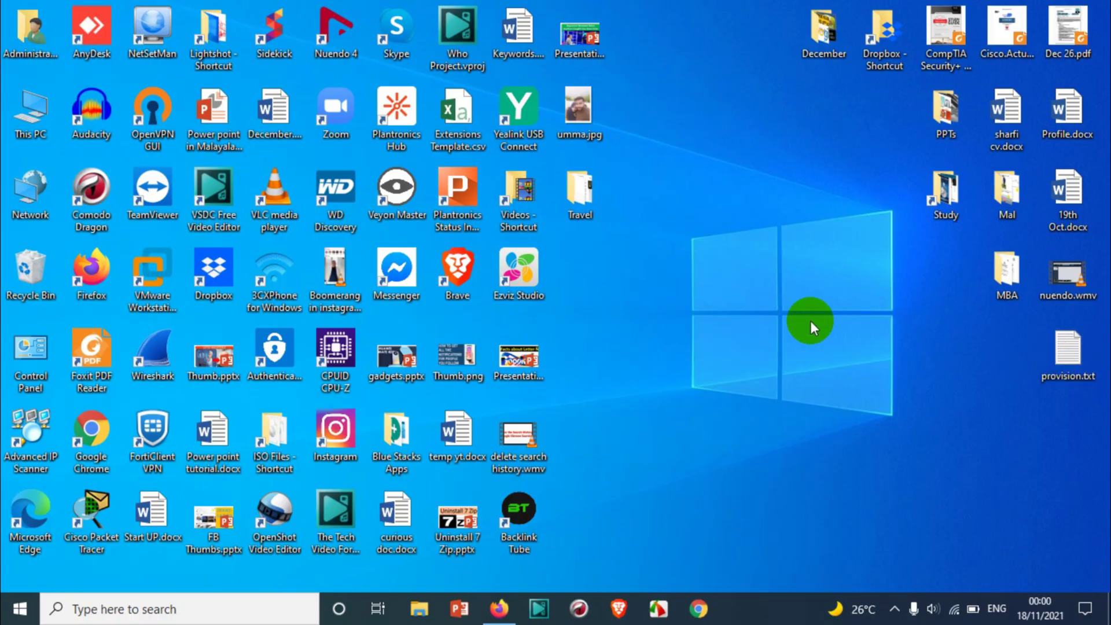
- Refresh the desktop and search the Start menu for 'expl'
right_click(759, 273)
click(777, 316)
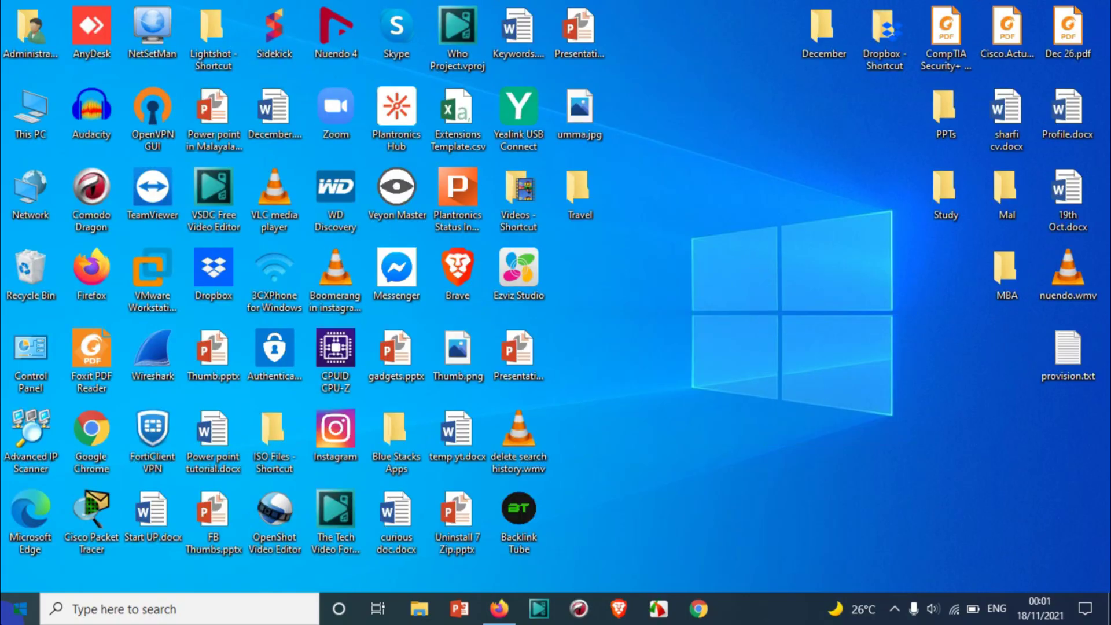
click(3, 619)
text(exp)
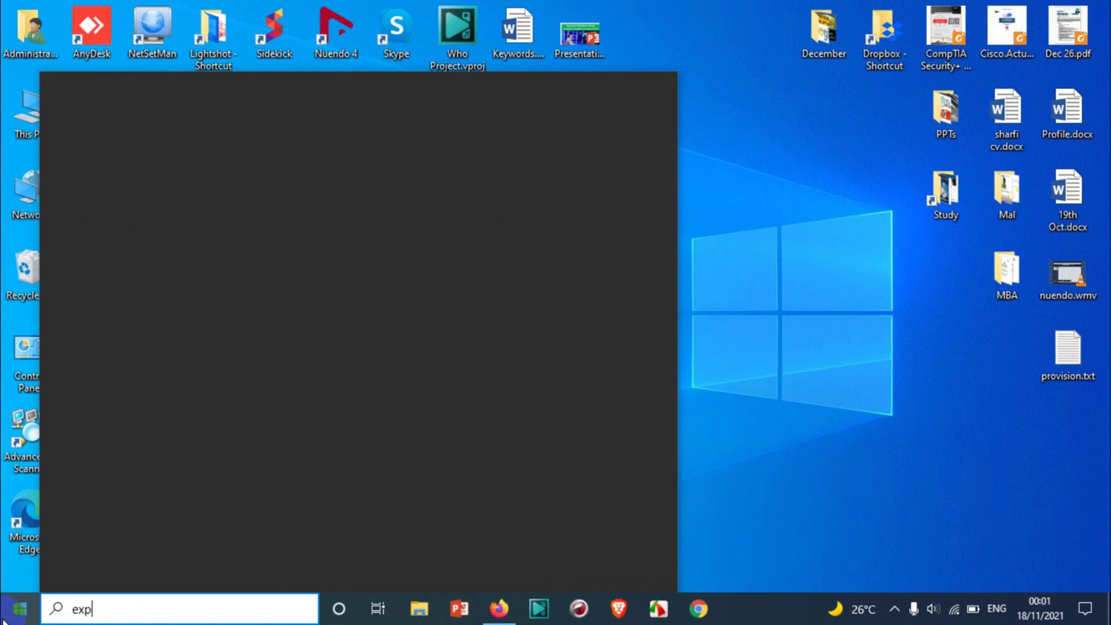
text(l)
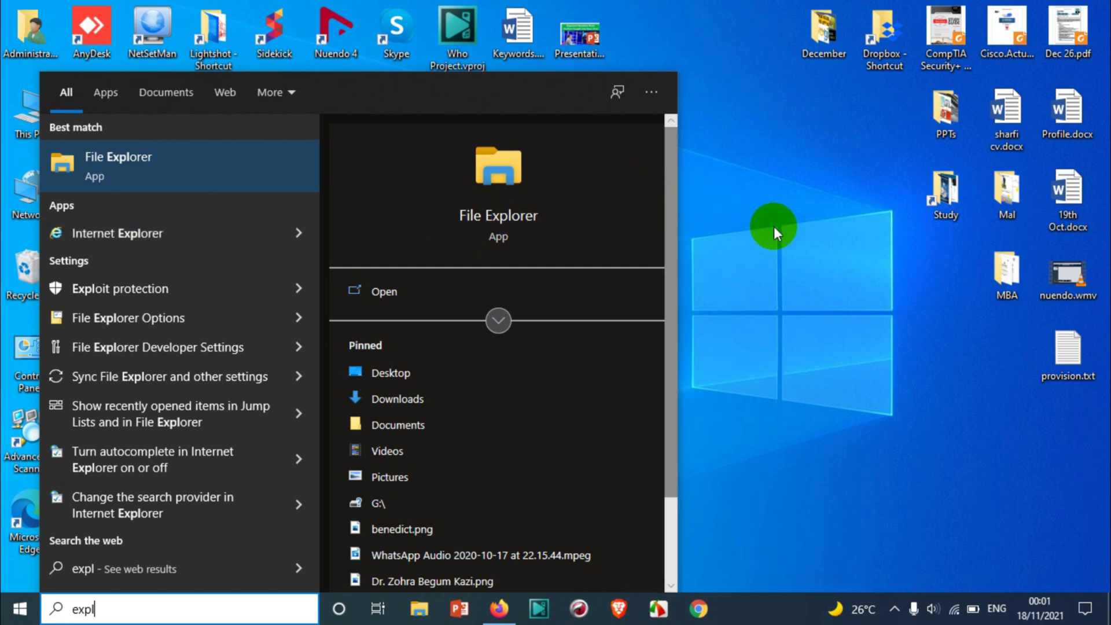
- Dismiss the search, open Control Panel via a 'contr' search, and go to Programs and Features
click(779, 204)
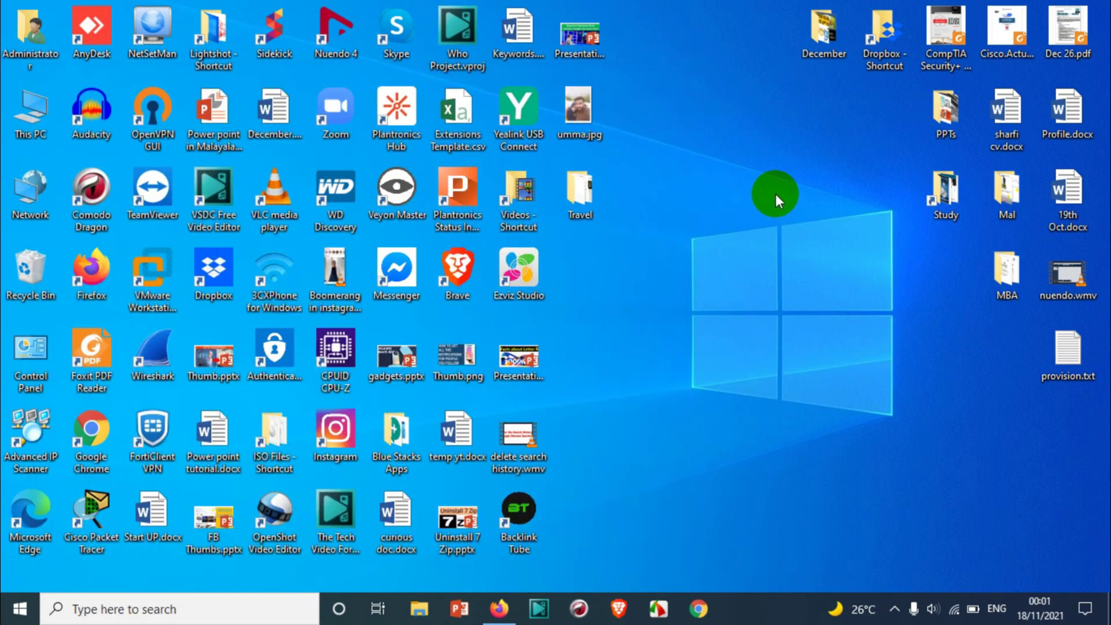
click(19, 608)
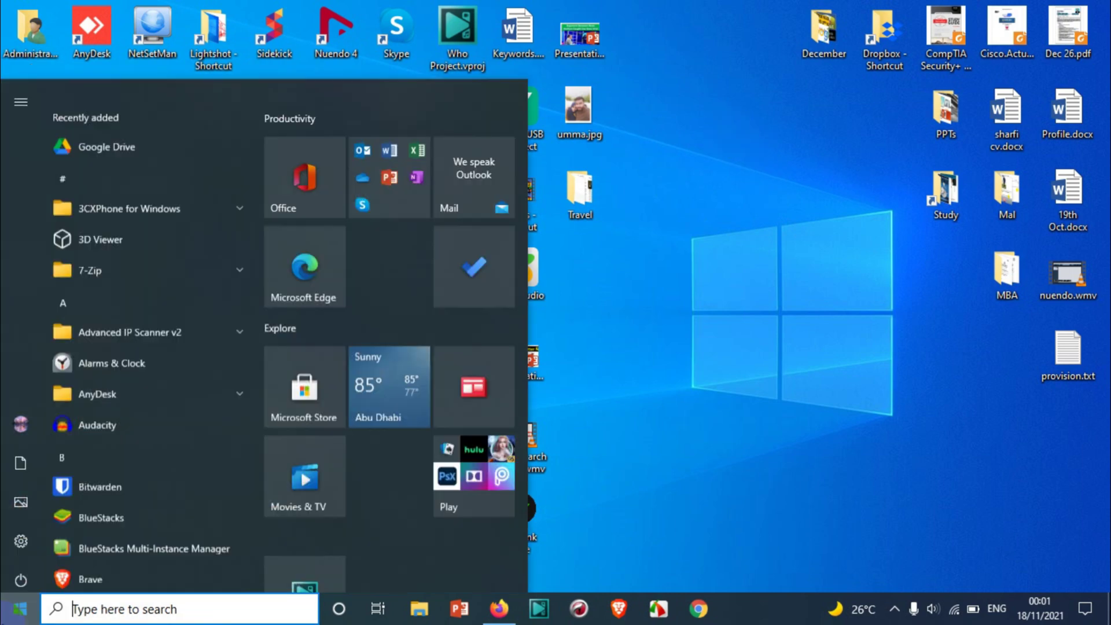
click(52, 605)
text(contr)
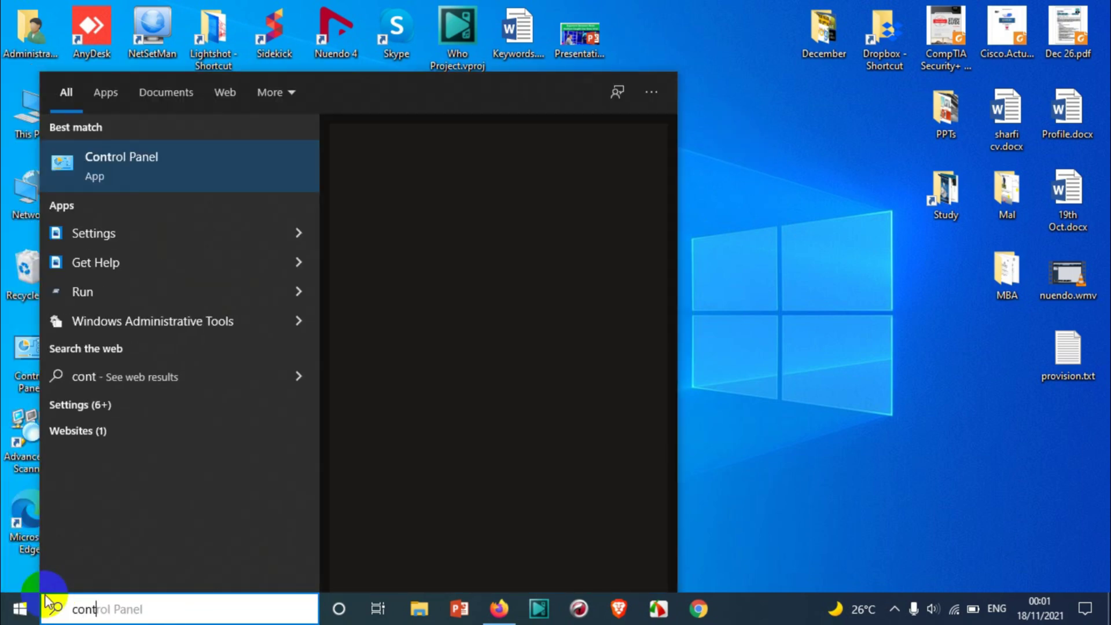
key(Return)
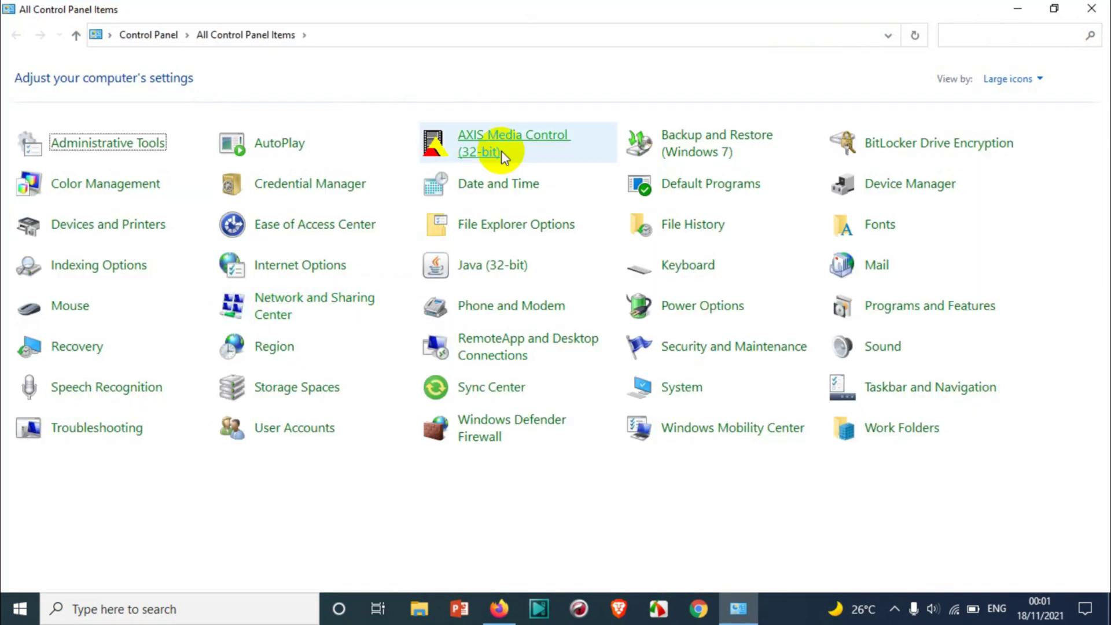
click(973, 311)
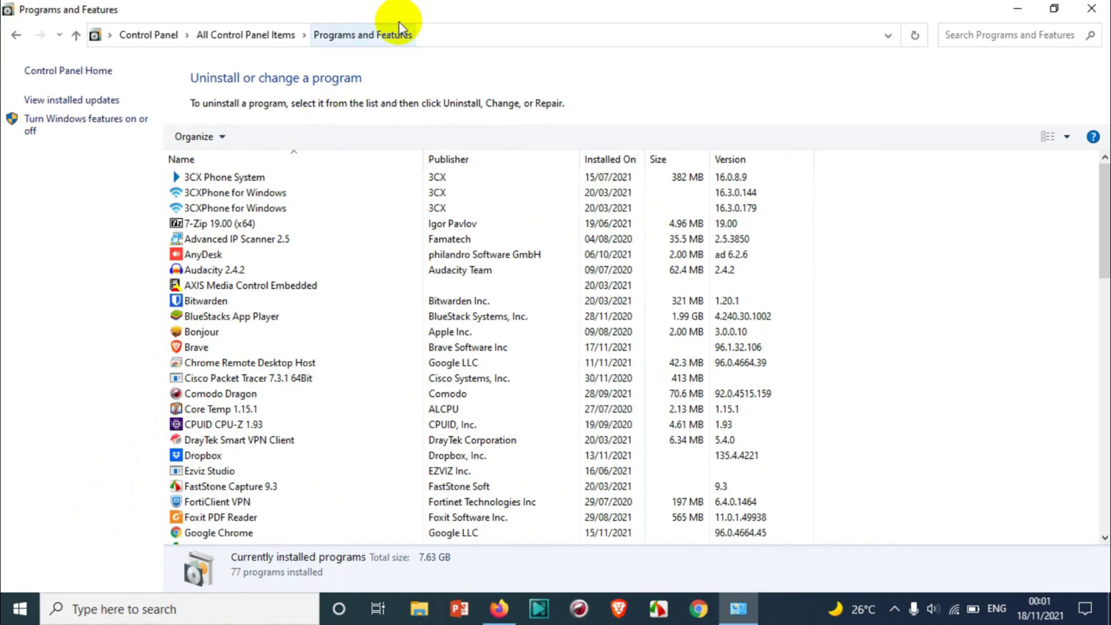
- From This PC, expand Internet Explorer 11 under Settings' Optional features, then close Settings
click(1092, 8)
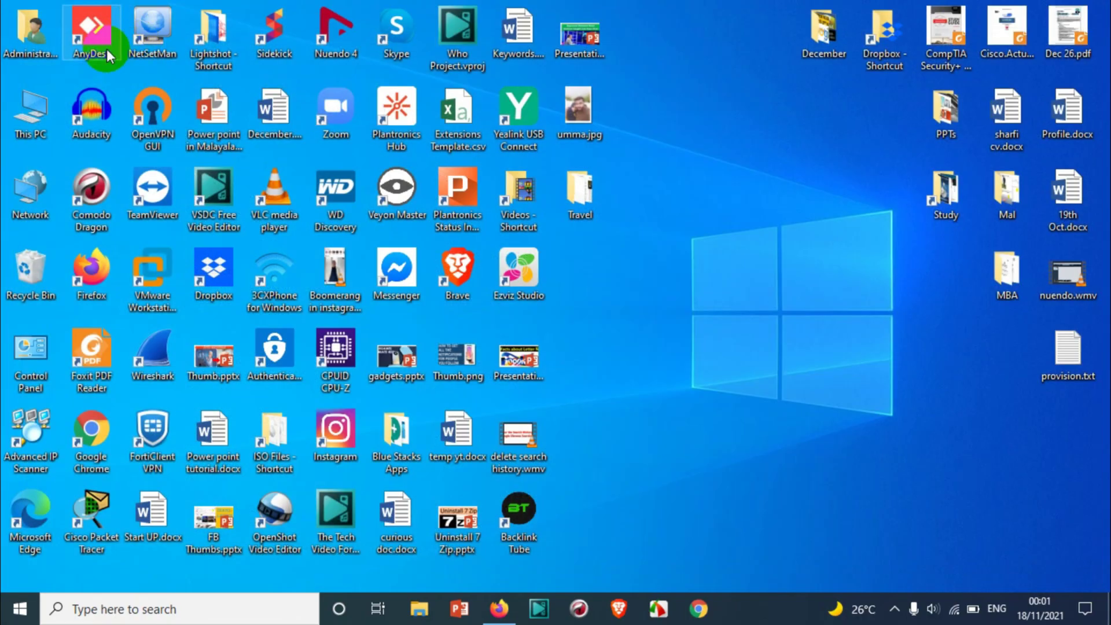
double_click(46, 114)
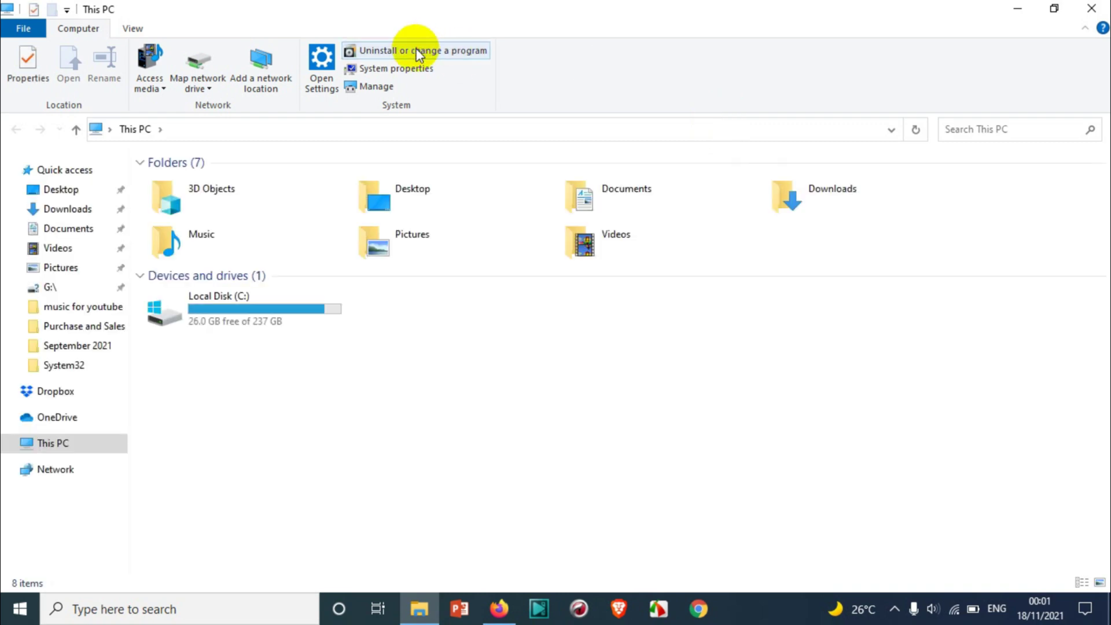
click(418, 52)
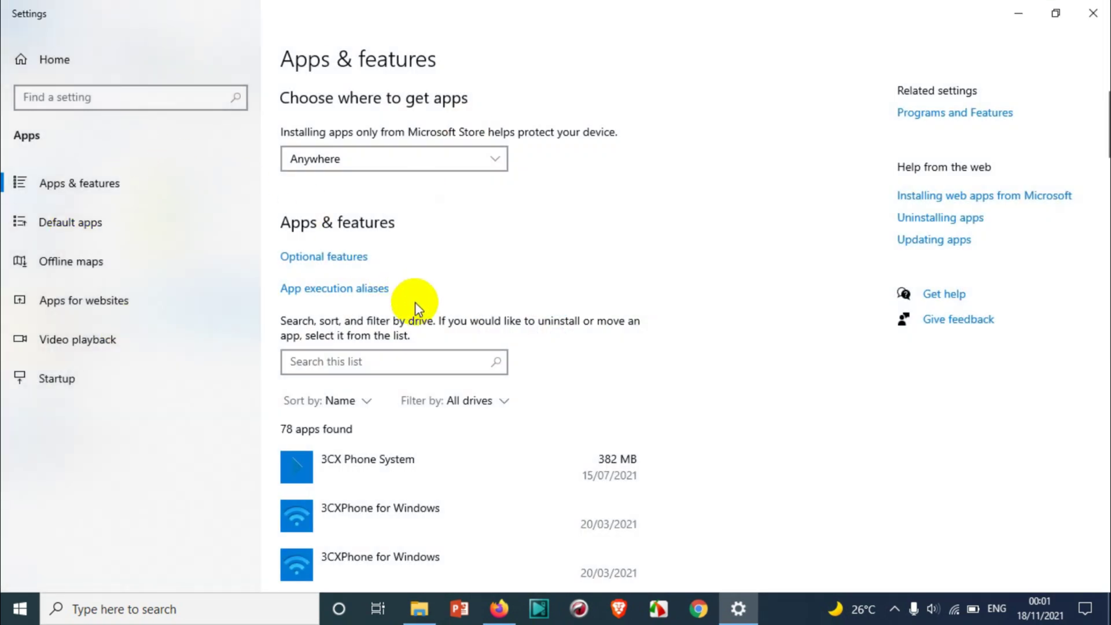
click(348, 258)
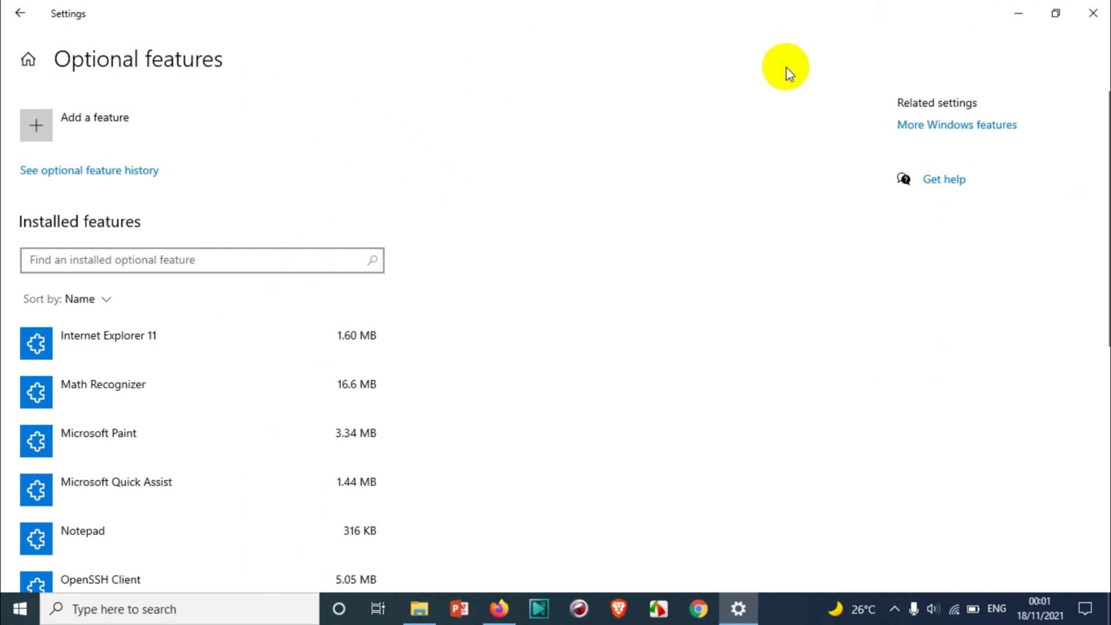
click(134, 345)
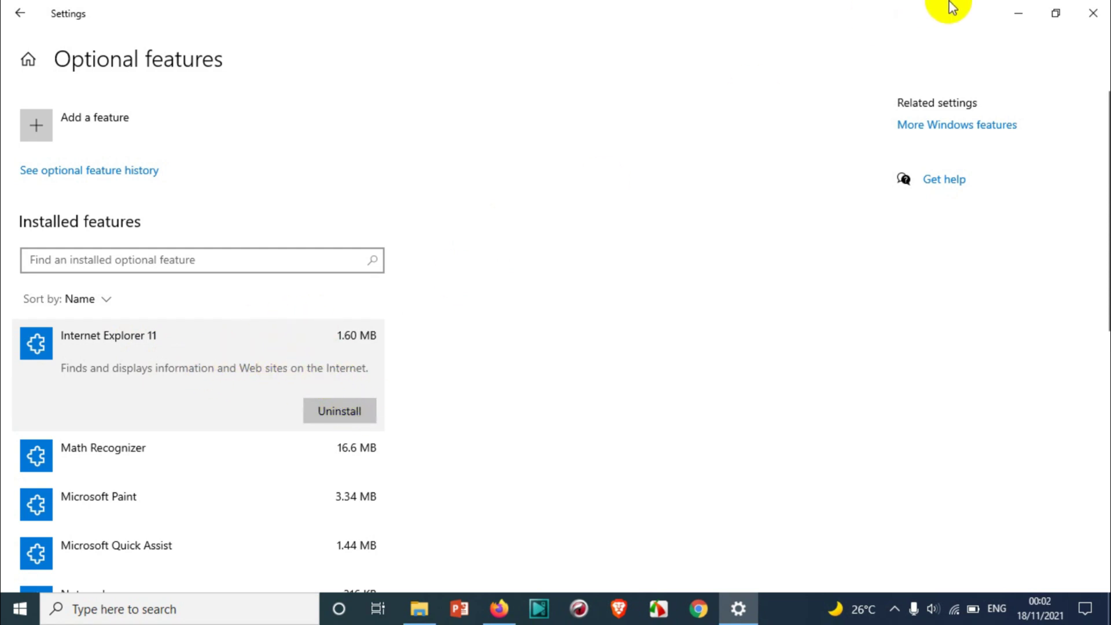
click(1094, 12)
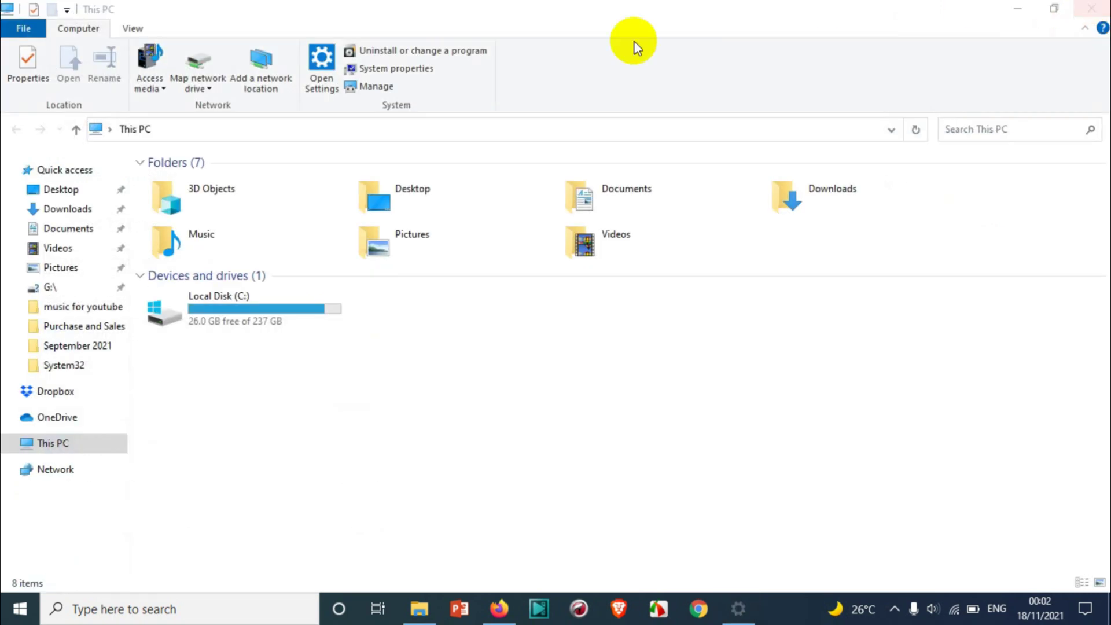
- Close This PC, reopen Control Panel's Programs and Features, and choose 'Turn Windows features on or off'
click(1105, 8)
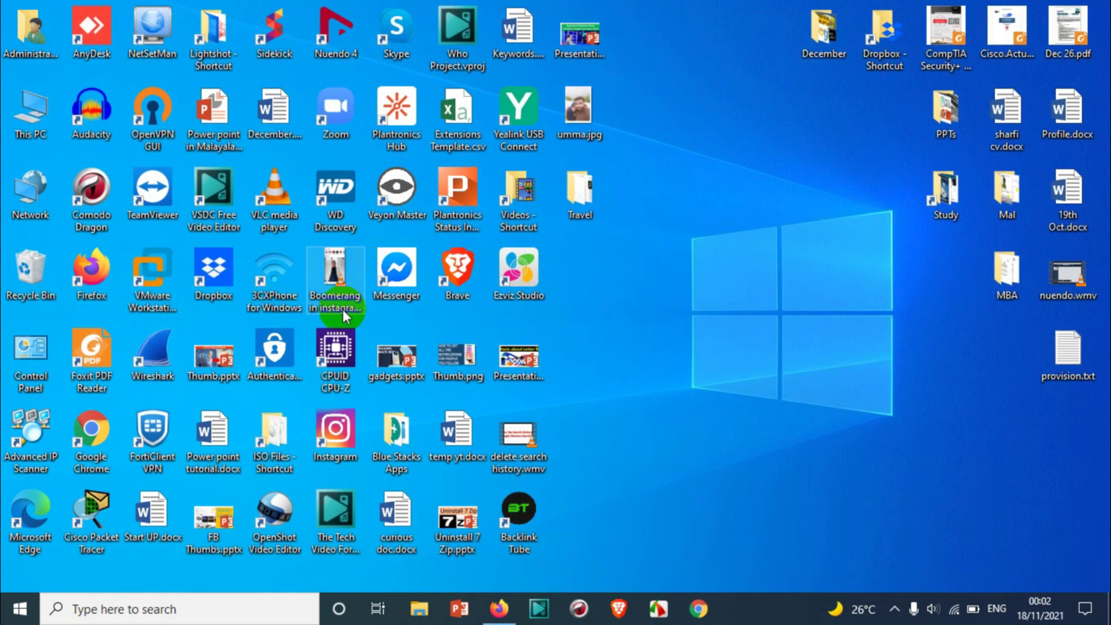
key(super)
text(contr)
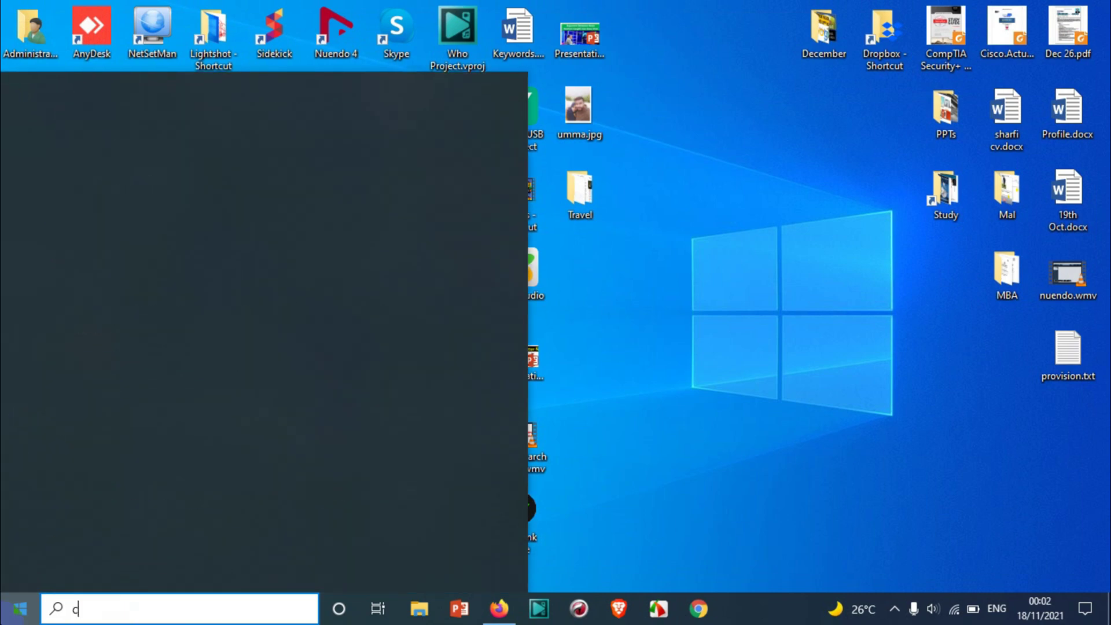
key(Return)
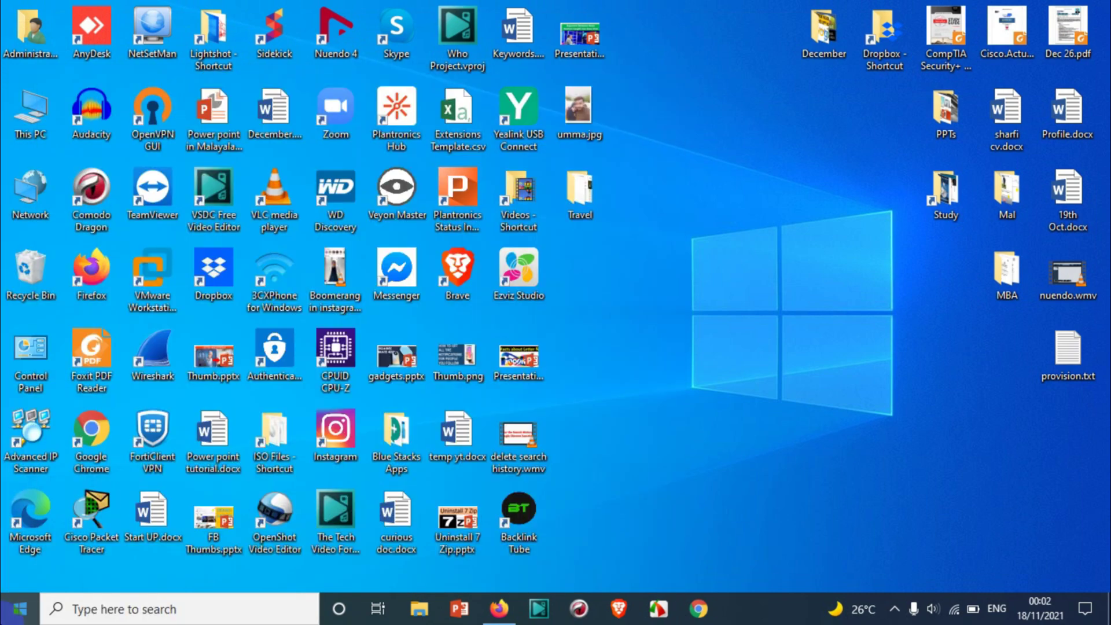
click(964, 318)
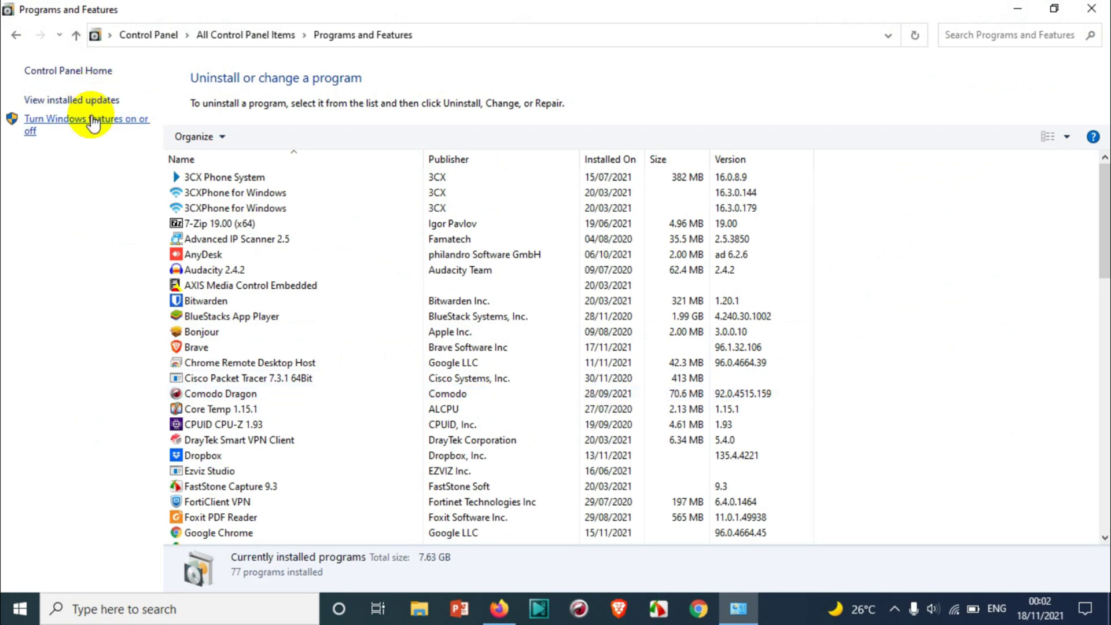
click(92, 121)
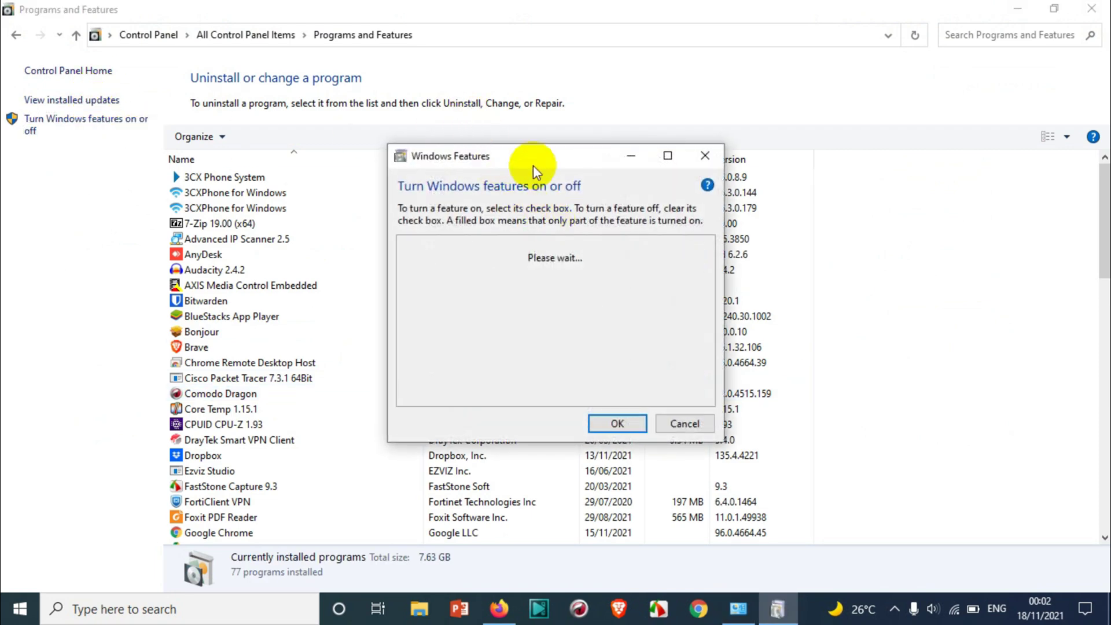
- Uncheck Internet Explorer 11 in Windows Features, accept the warning with Yes, and click OK
drag(529, 164, 501, 133)
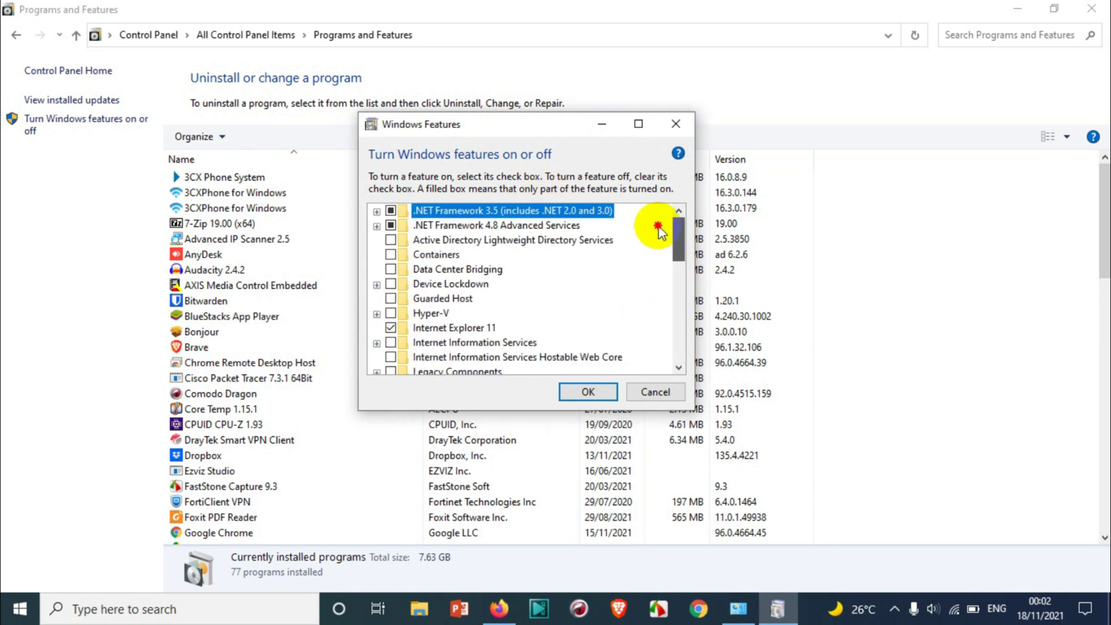
click(391, 328)
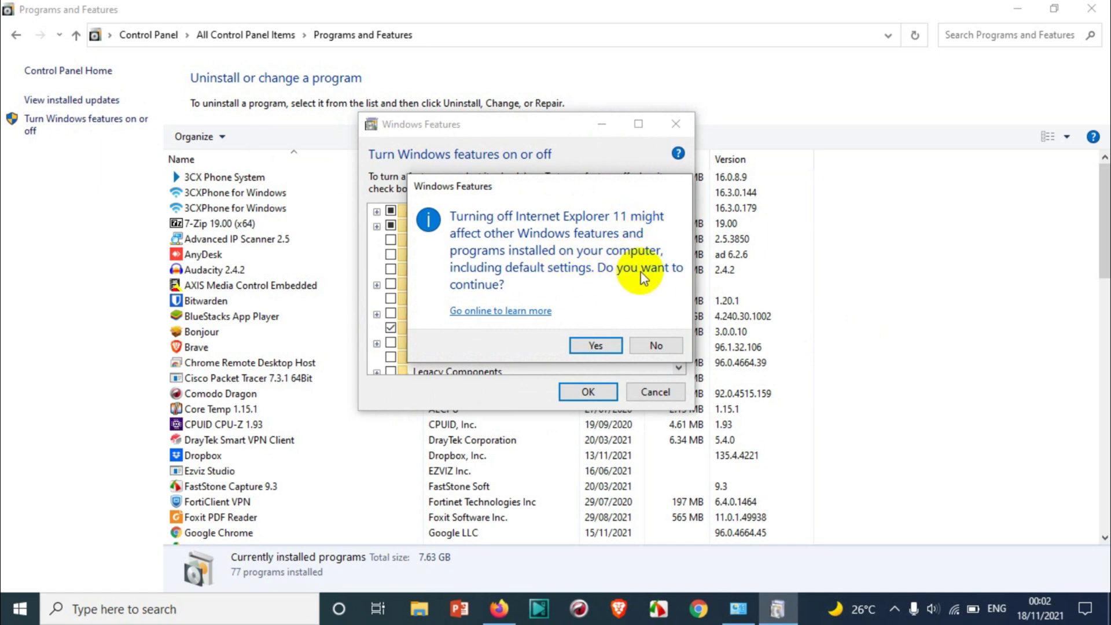
click(596, 346)
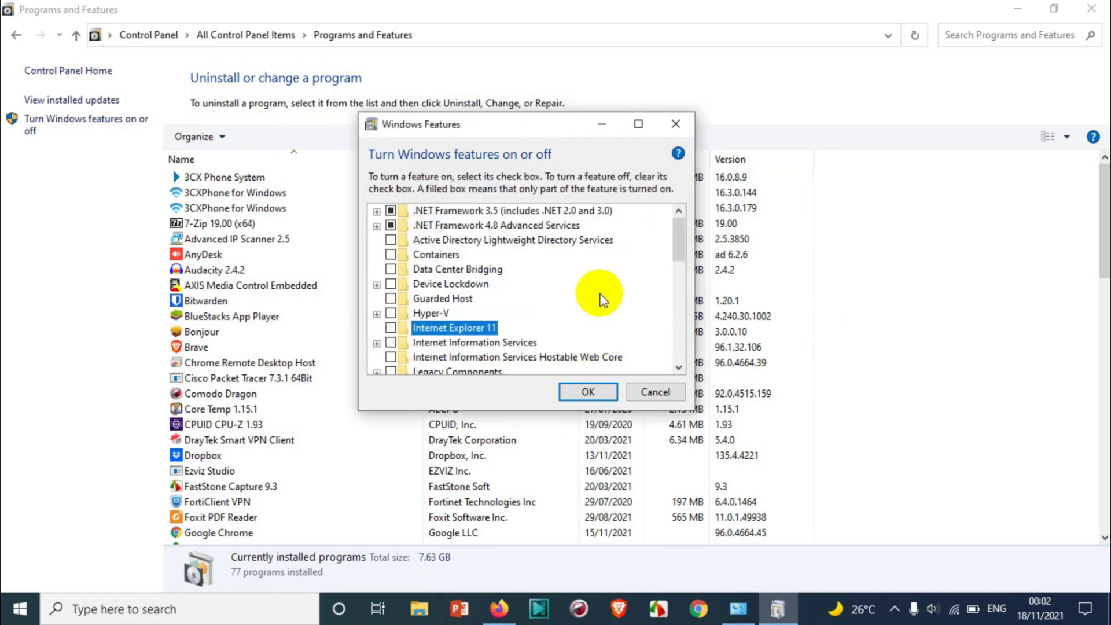
mouse_move(677, 248)
mouse_down()
mouse_move(667, 336)
mouse_move(671, 235)
mouse_up()
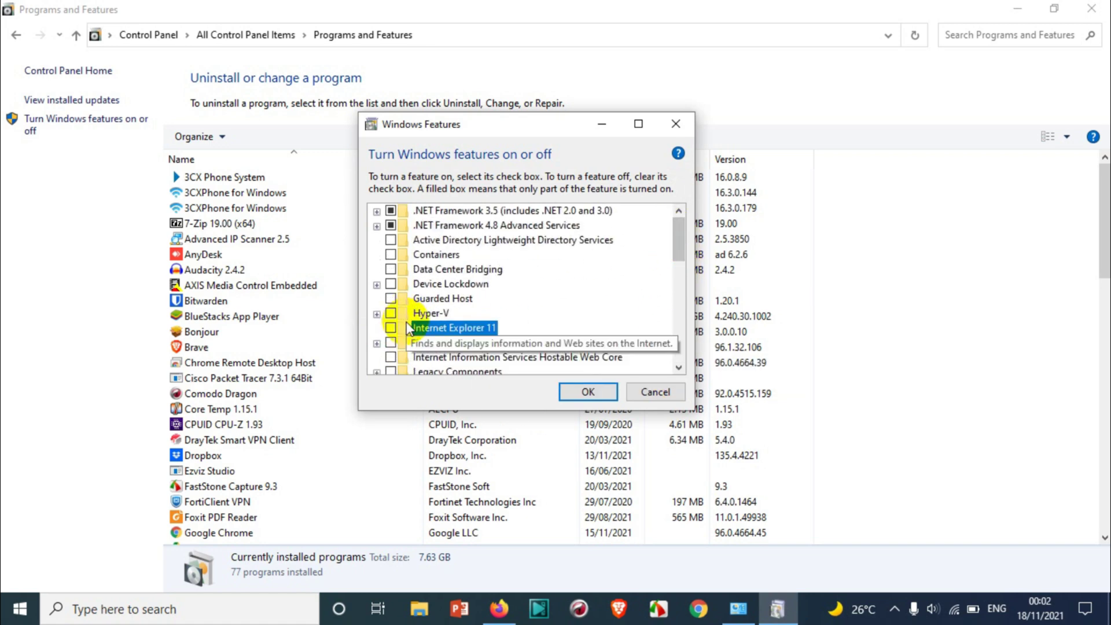
click(597, 394)
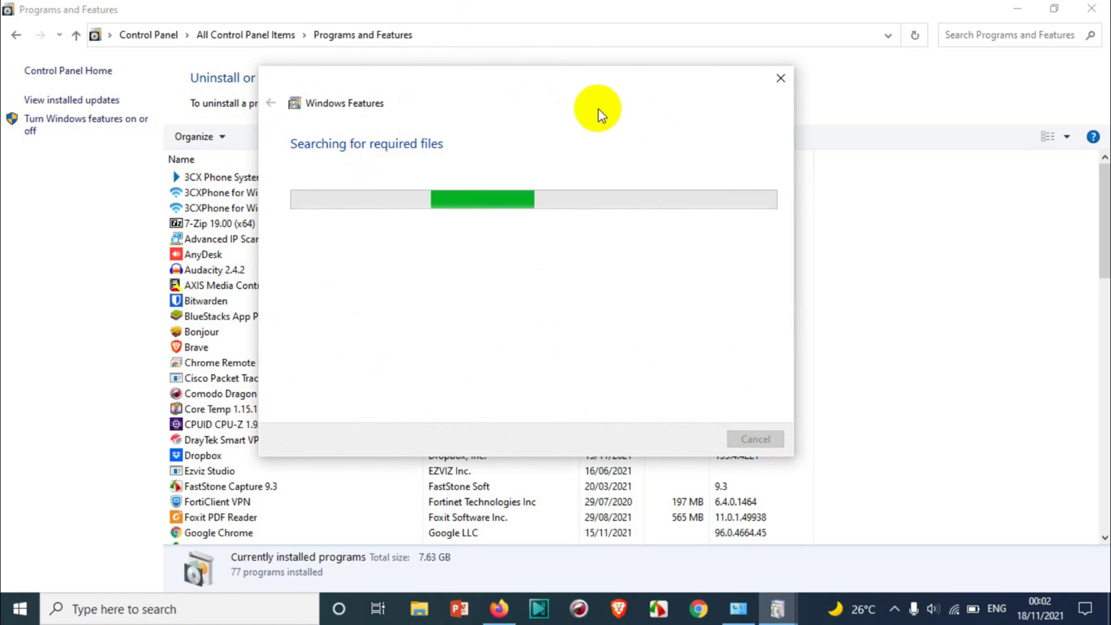
- Run a brief 'edg' search, dismiss it, and close the Programs and Features window
click(21, 602)
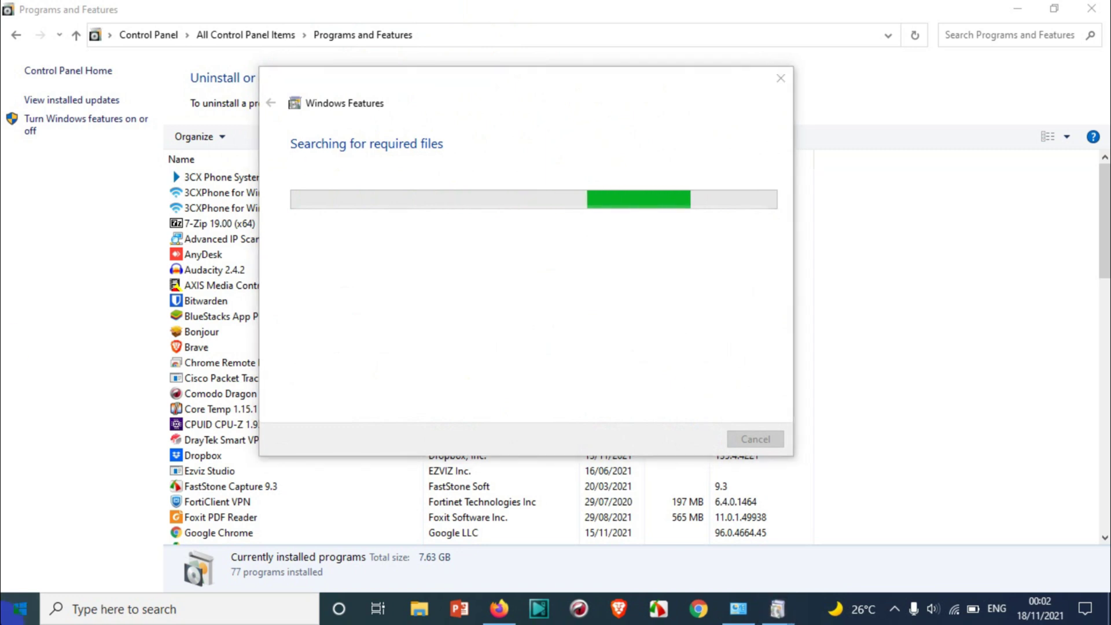
text(ed)
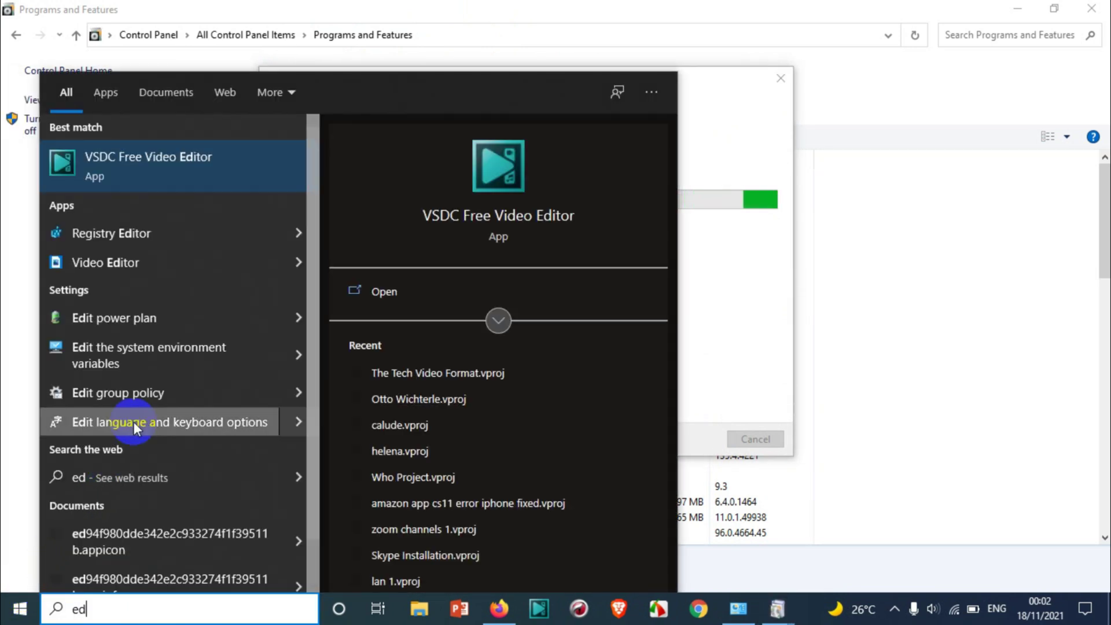
text(g)
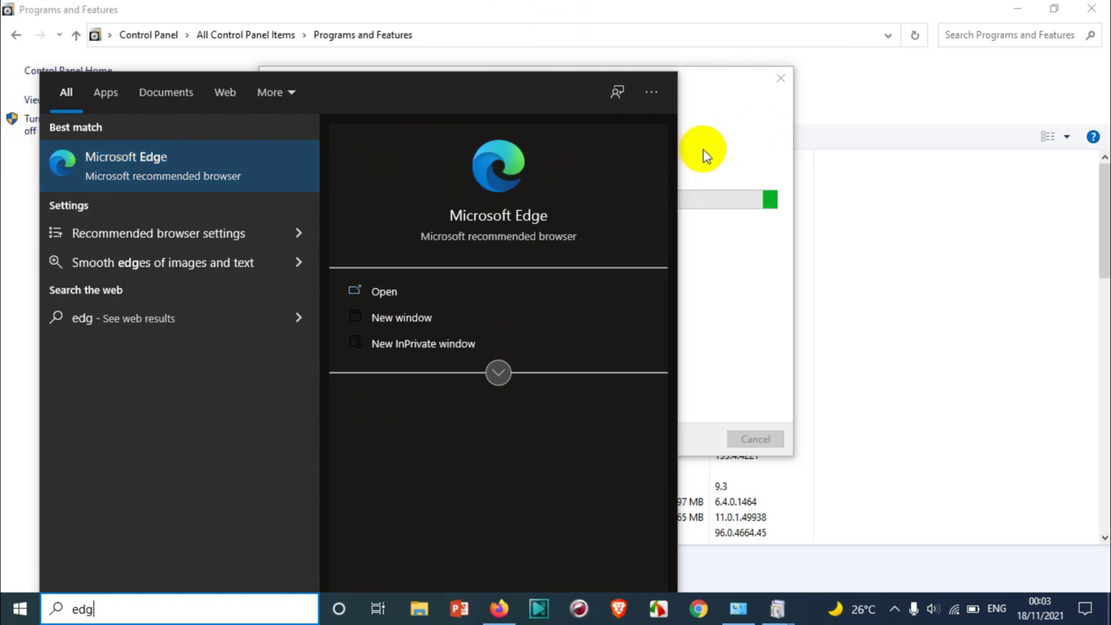
click(733, 130)
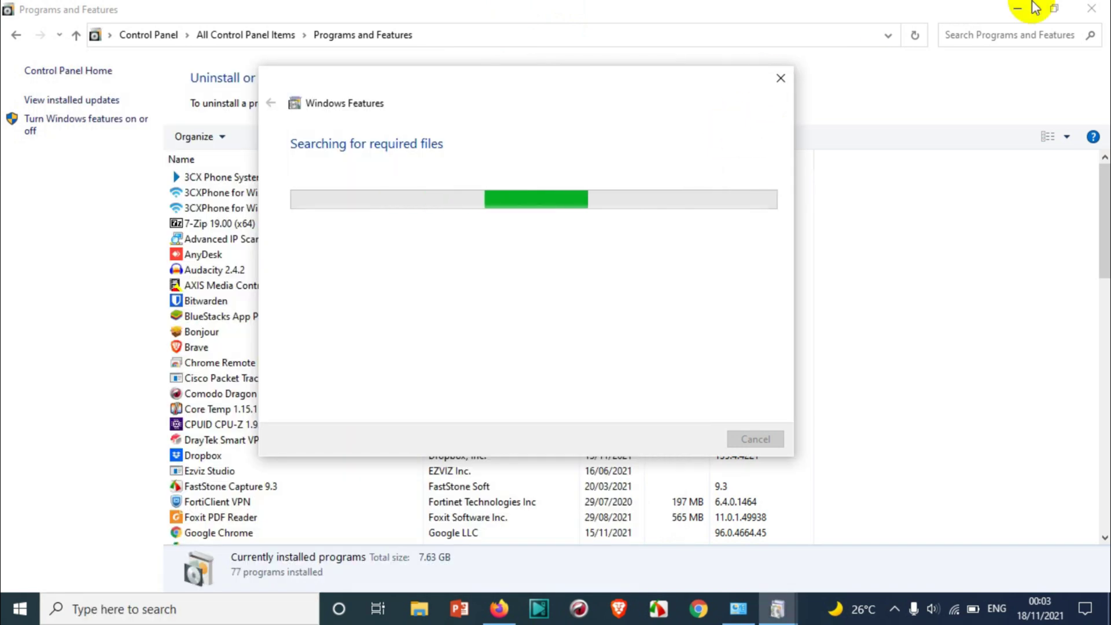
click(1091, 9)
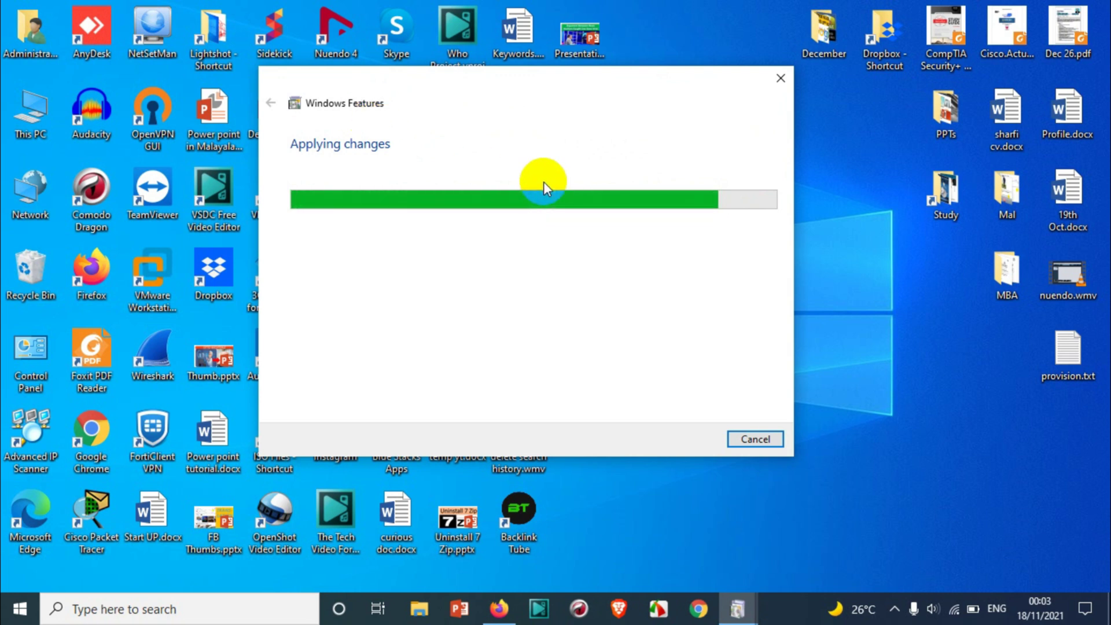
- Refresh the desktop and return to the Windows Features progress window while changes finish
click(819, 255)
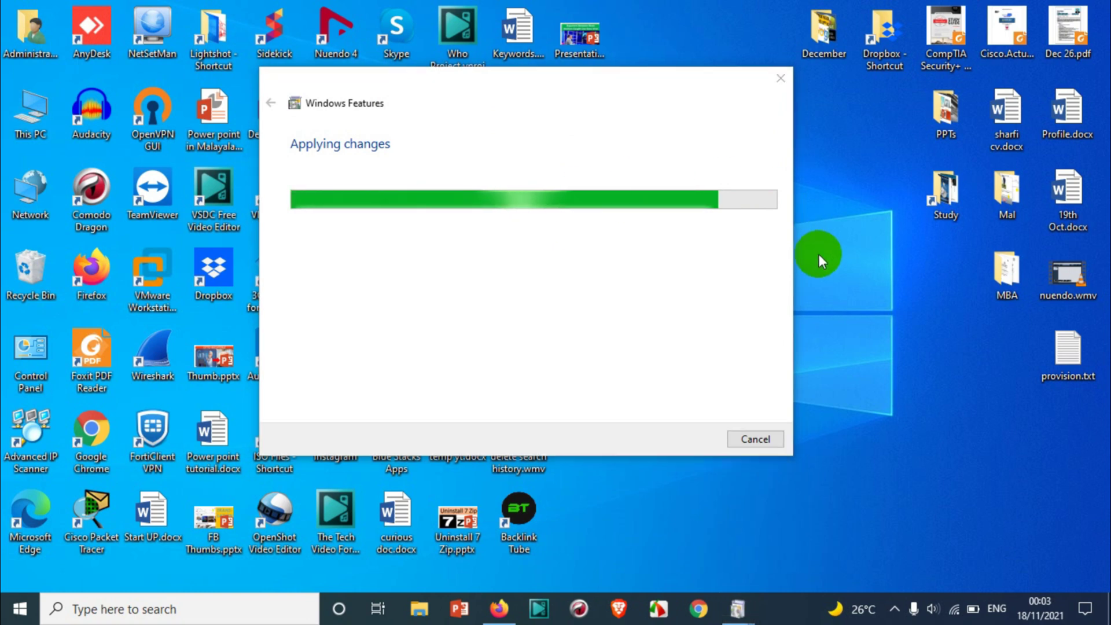
click(856, 305)
click(536, 116)
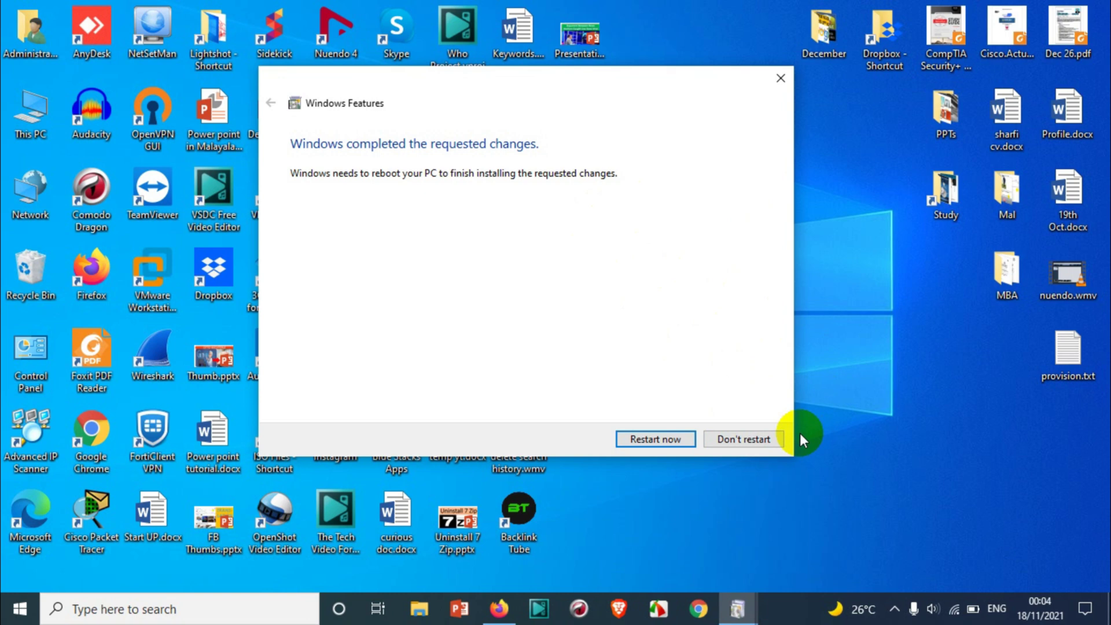
- Choose Don't restart, then refresh the desktop twice
click(748, 440)
right_click(747, 303)
click(794, 342)
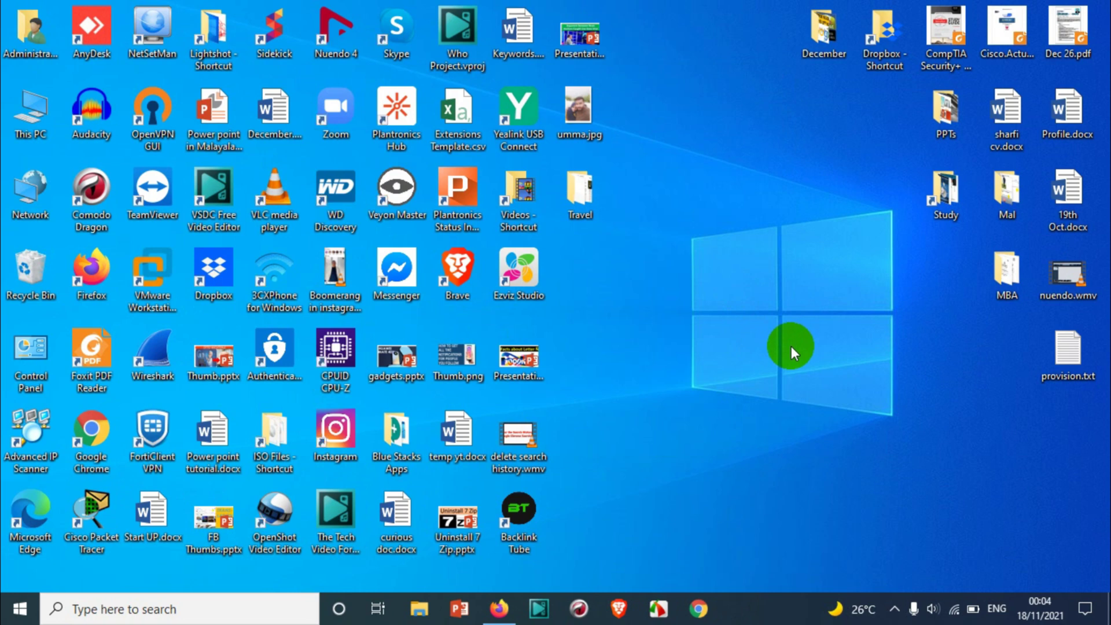
right_click(749, 207)
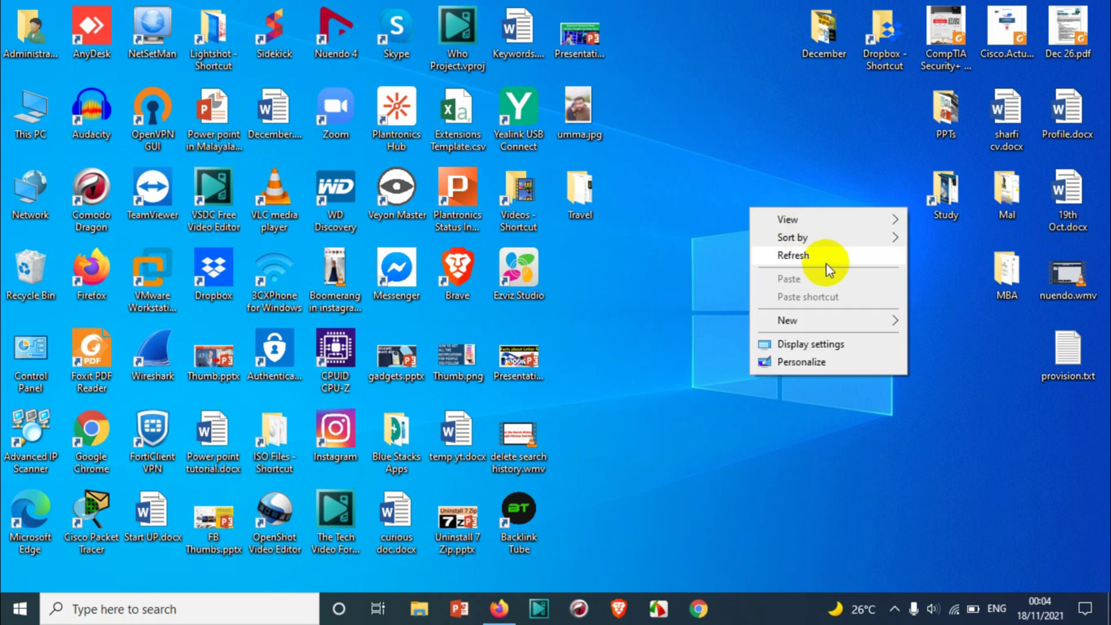
click(818, 258)
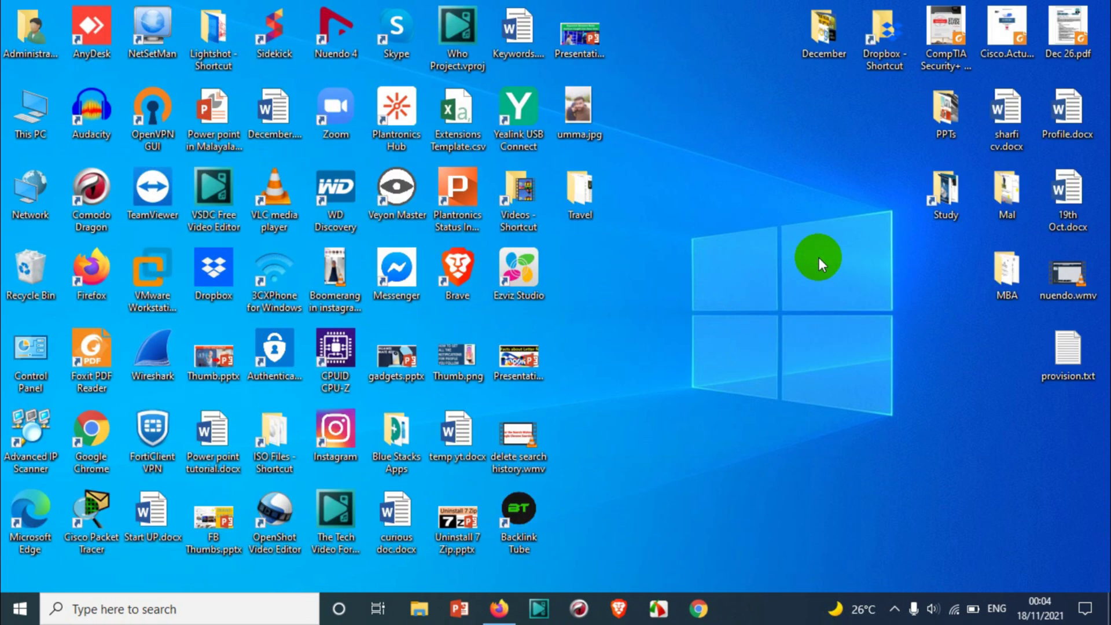